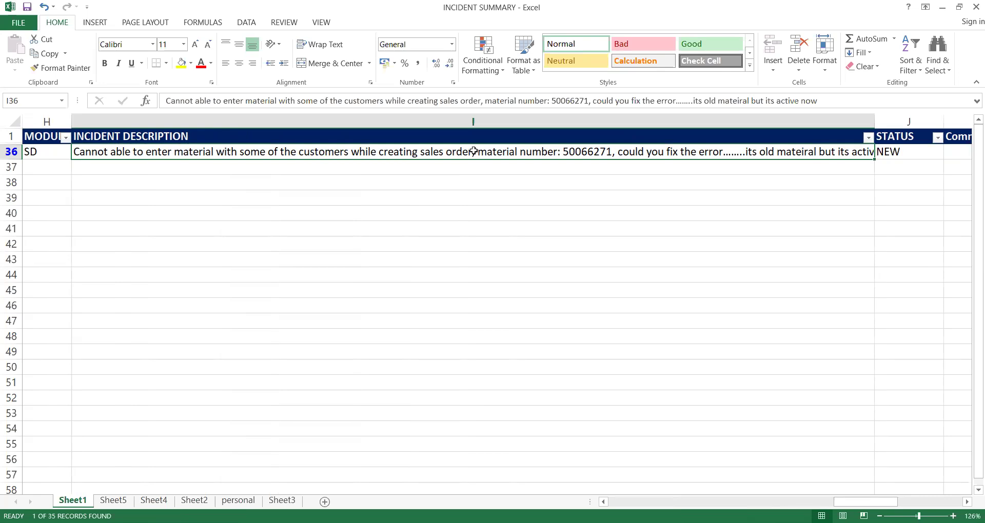
Switch from the incident sheet to SAP and start a ZOR1 sales order for ZH01, H1, HH in transaction VA01.
key("Right")
key("Left")
key("alt+Tab")
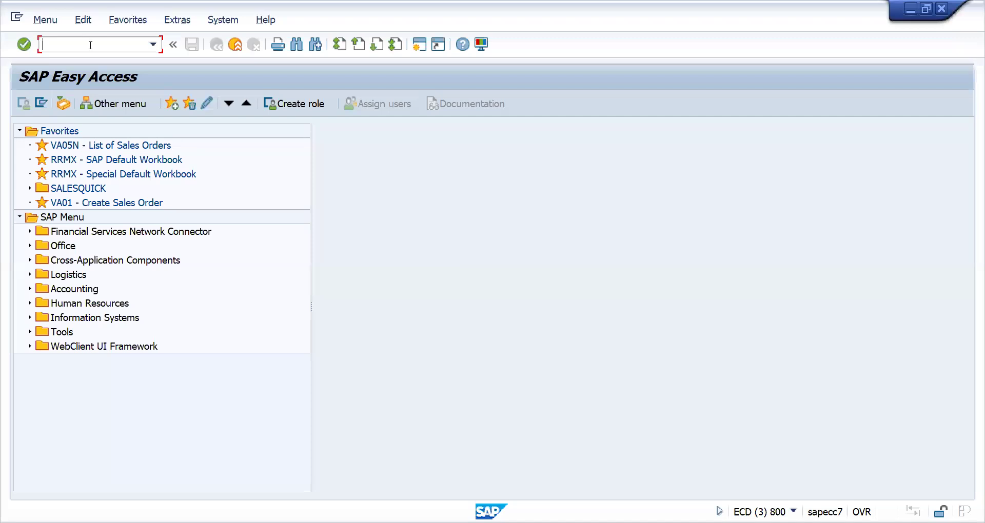
type("/nva01")
key("Return")
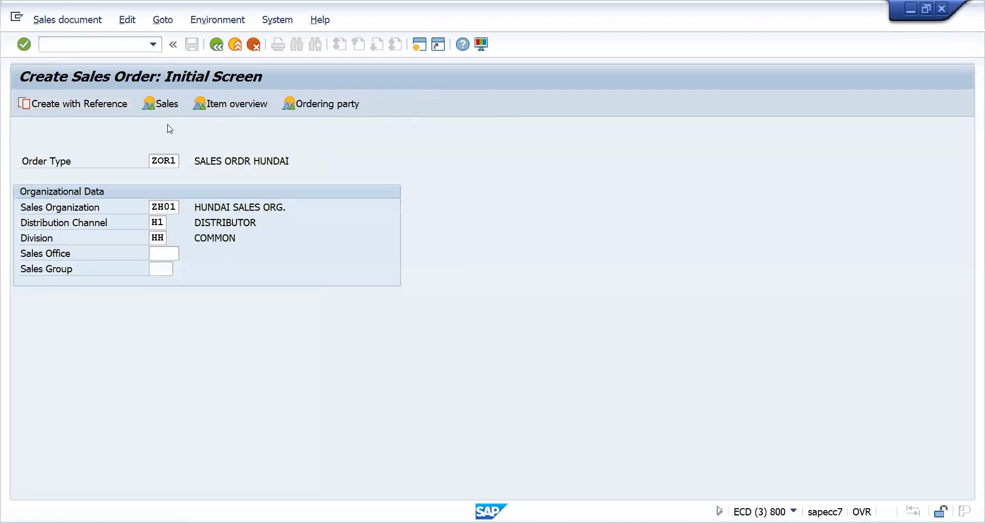
key("Return")
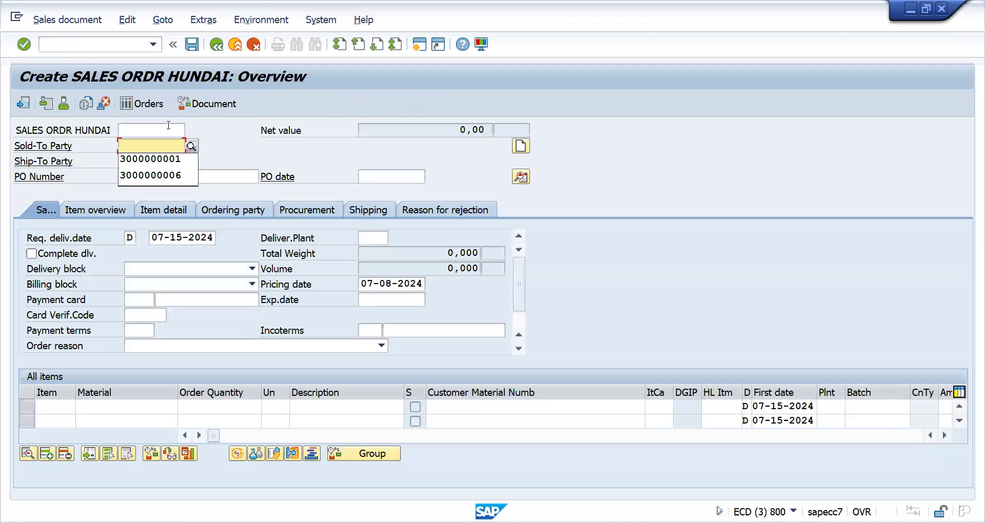
Search customers in account group ZH01 and set the sold-to party to the fourth listed customer, a HUNDAI one in Hamburg.
left_click(193, 147)
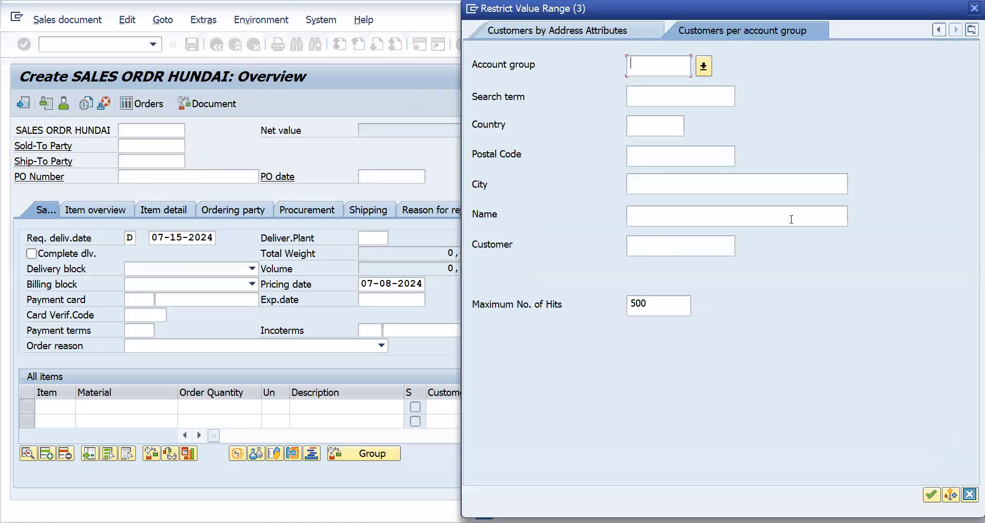
type("zh01")
key("Return")
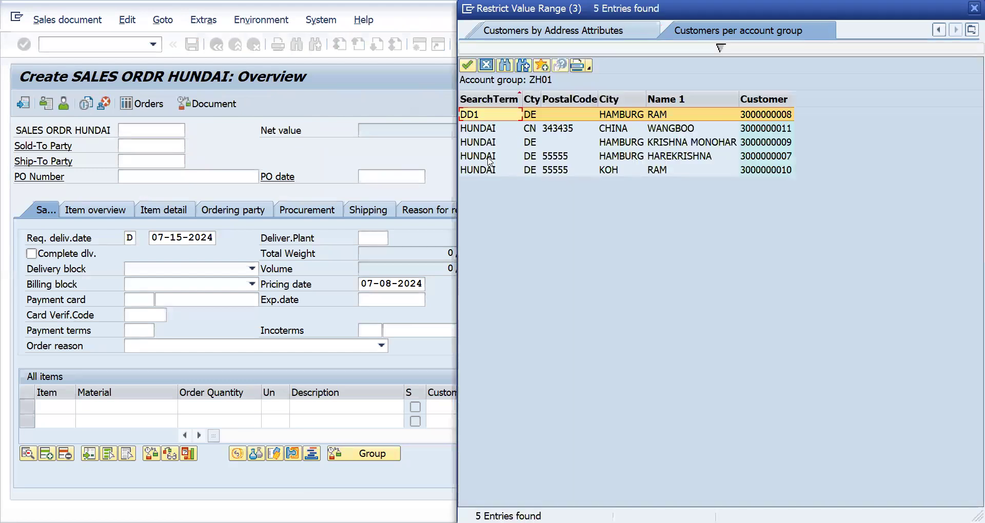
left_click(487, 156)
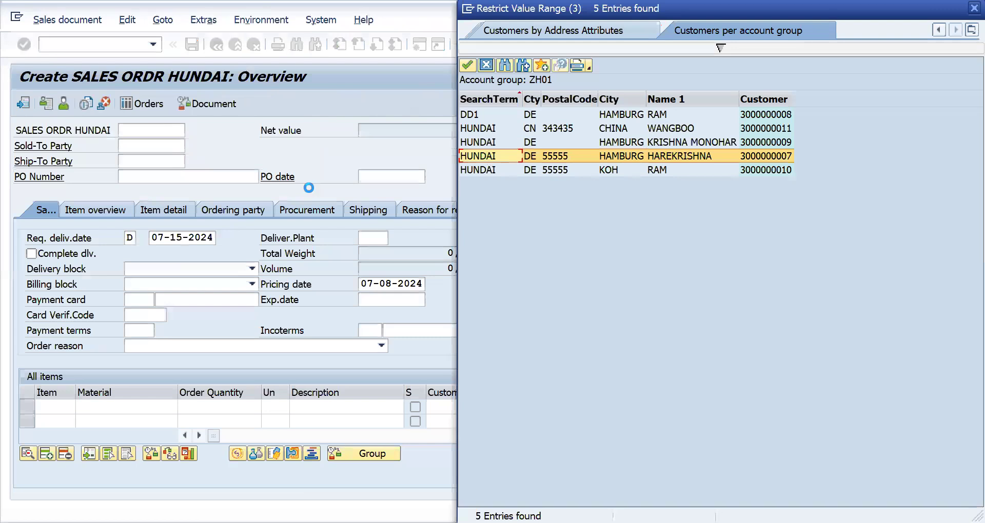
key("Return")
Set the order's PO number to TEST and accept the header data.
key("Return")
key("Down")
key("Down")
key("Return")
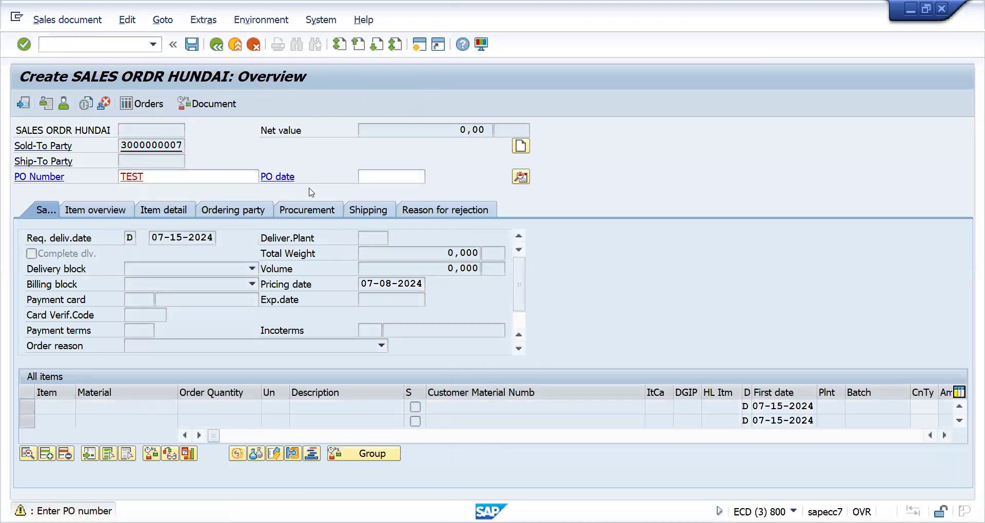
key("Return")
Enter material 50066271 with an order quantity of 2 as the first item of the TEST order.
key("Down")
key("Return")
key("Tab")
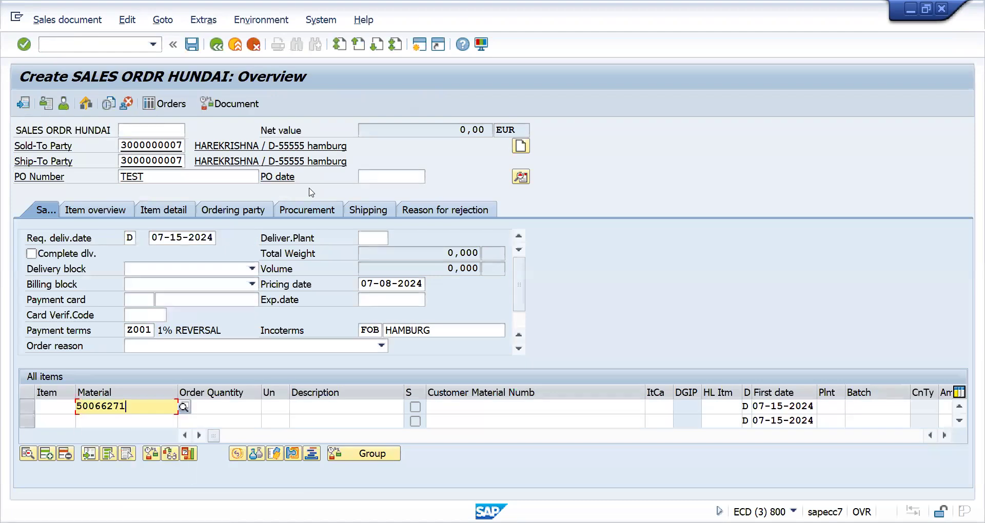
type("2")
key("Return")
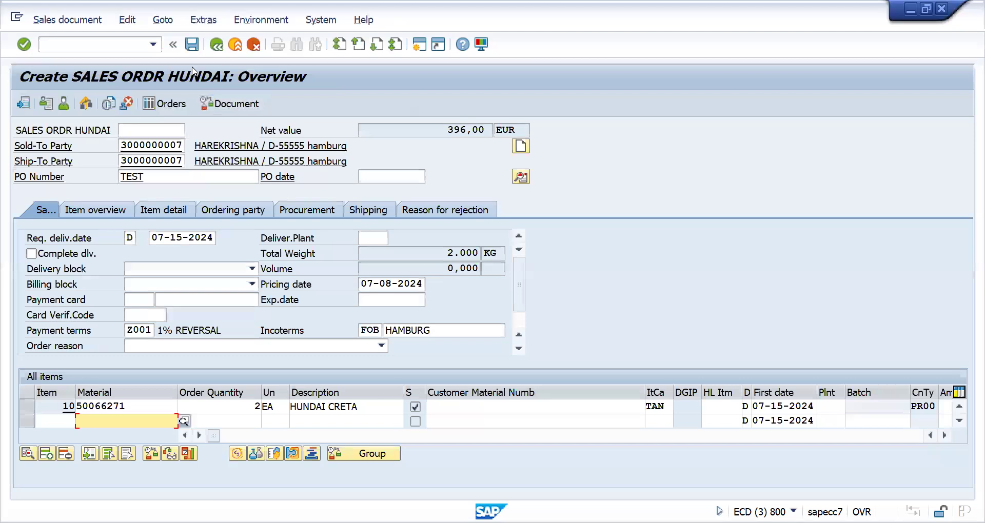
Leave the current order unsaved and start a fresh ZOR1 sales order in VA01.
left_click(129, 43)
type("/nva01")
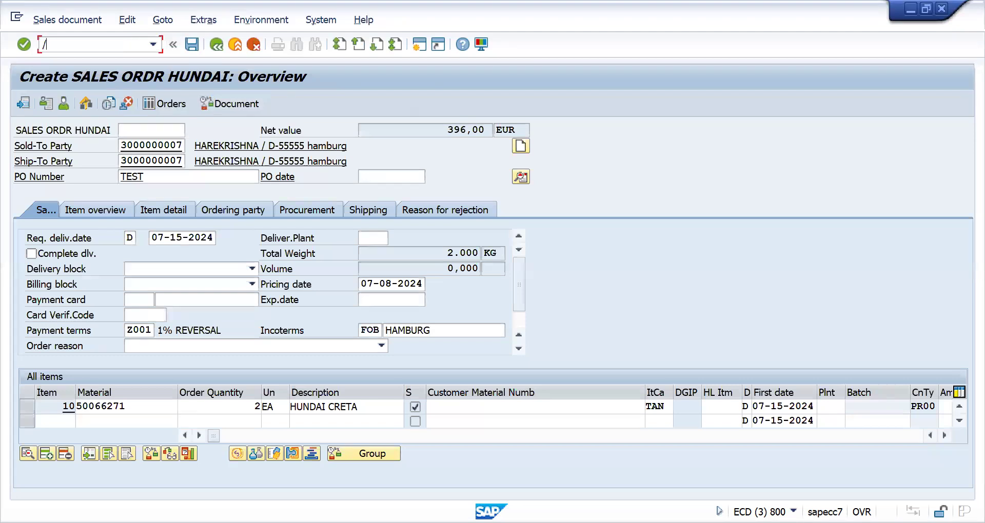
key("Return")
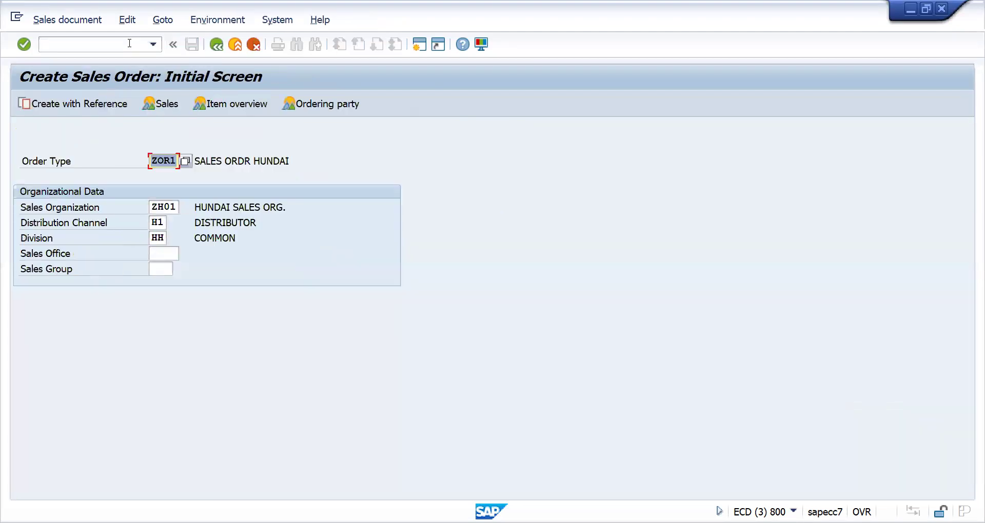
key("Return")
Set the sold-to party to the HUNDAI customer with country FR and load its data.
key("Down")
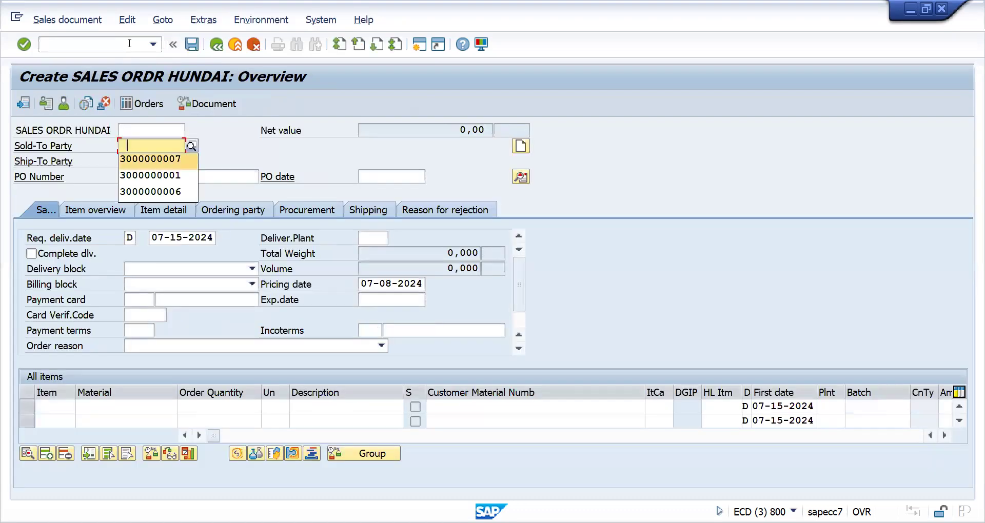
key("Return")
key("BackSpace")
type("6")
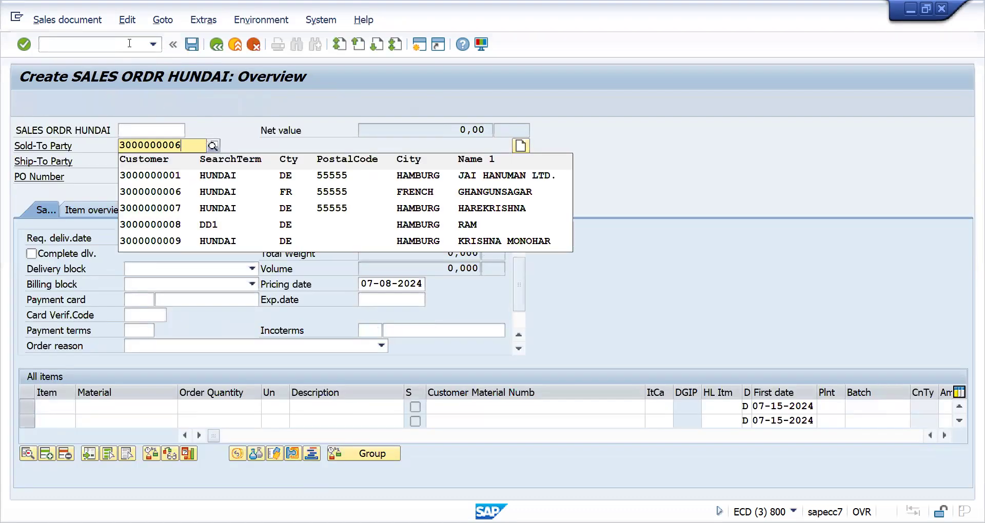
key("Return")
key("Return")
Try to add material 50066271 with quantity 2 for the French customer.
key("Down")
key("Down")
key("Return")
key("Tab")
type("2")
key("Return")
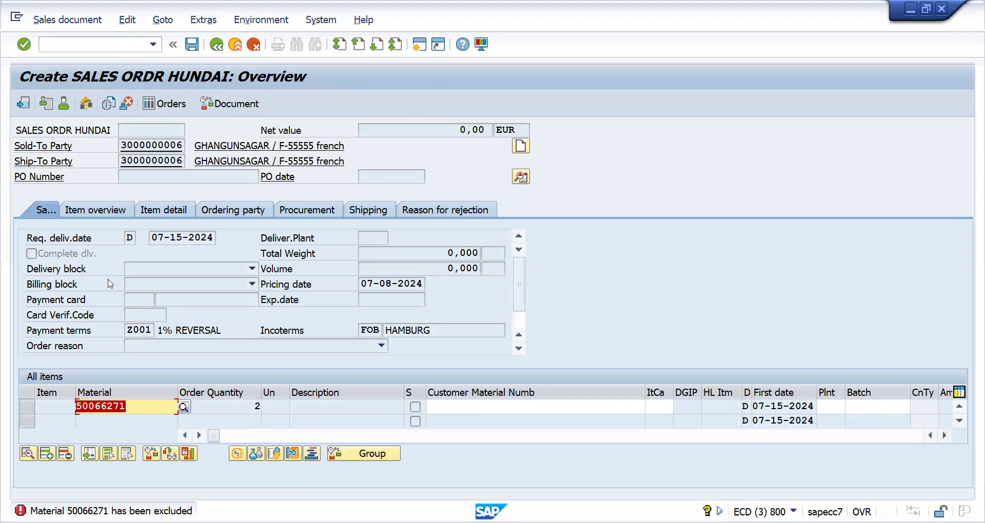
left_click(145, 410)
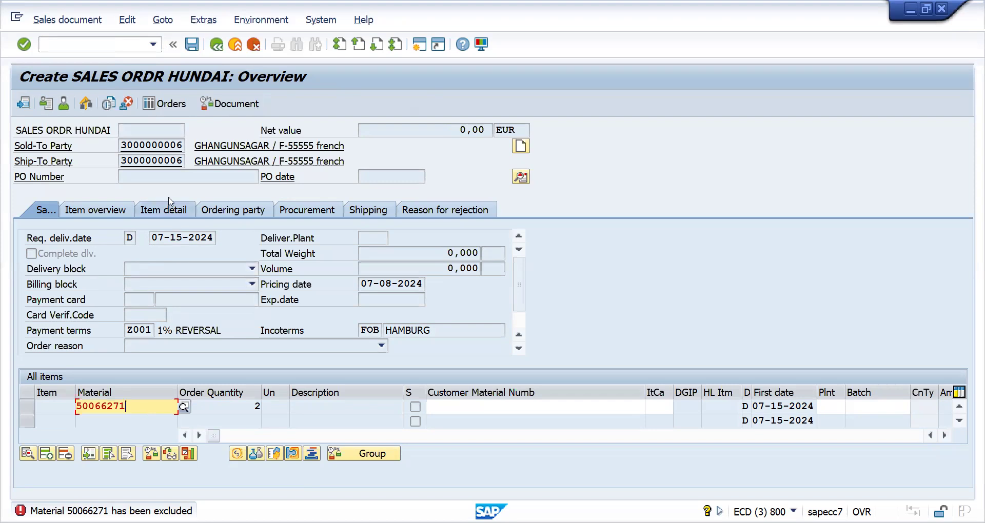
left_click(157, 163)
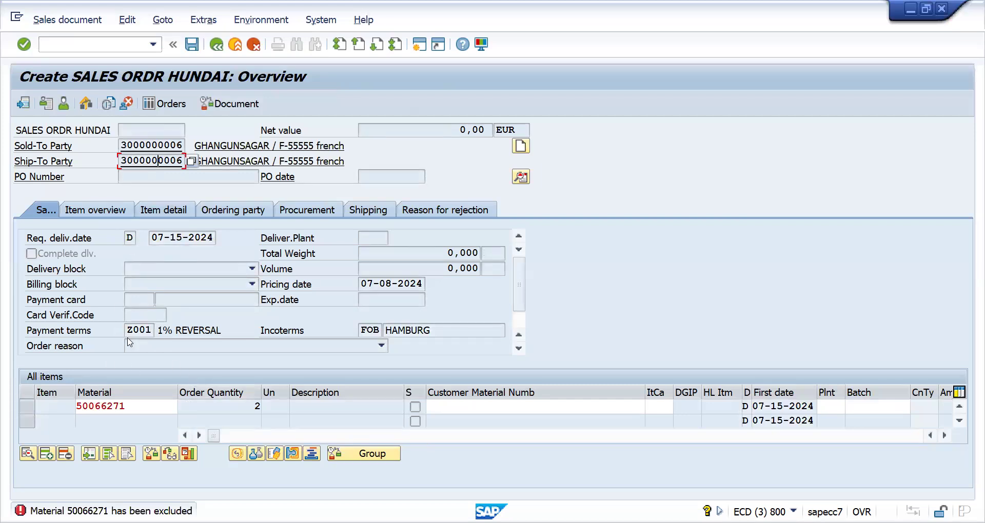
left_click(143, 403)
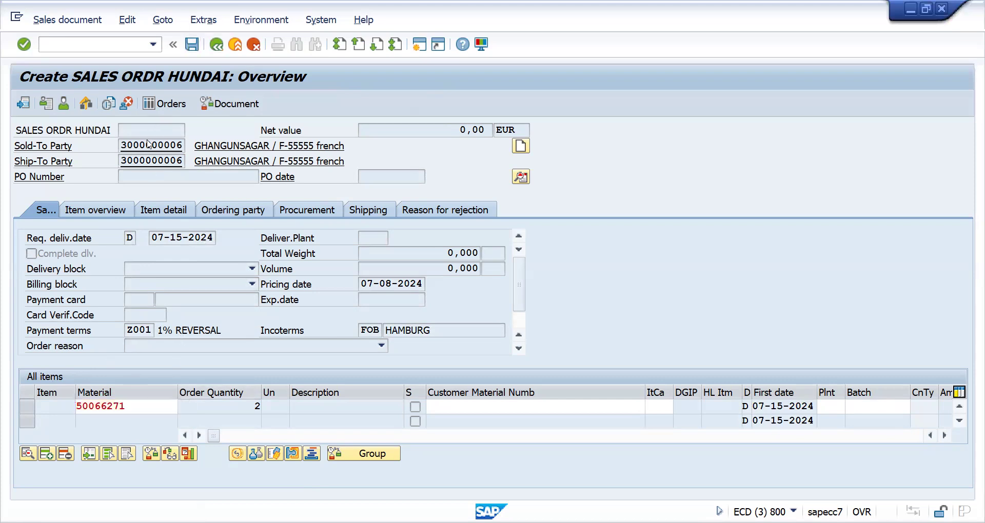
Start another sales order with JAI HANUMAN LTD. as both the sold-to party and the ship-to party.
left_click(309, 280)
key("Return")
key("Down")
key("Down")
key("Down")
key("Return")
key("Return")
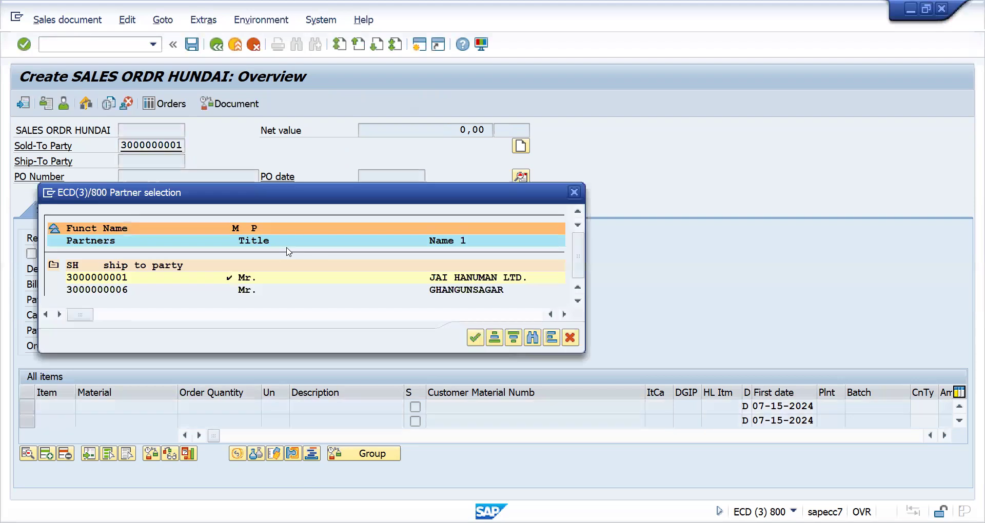
key("Return")
Try to add material 50066271 with quantity 2 to the order for JAI HANUMAN LTD.
key("Down")
key("Return")
key("Tab")
type("2")
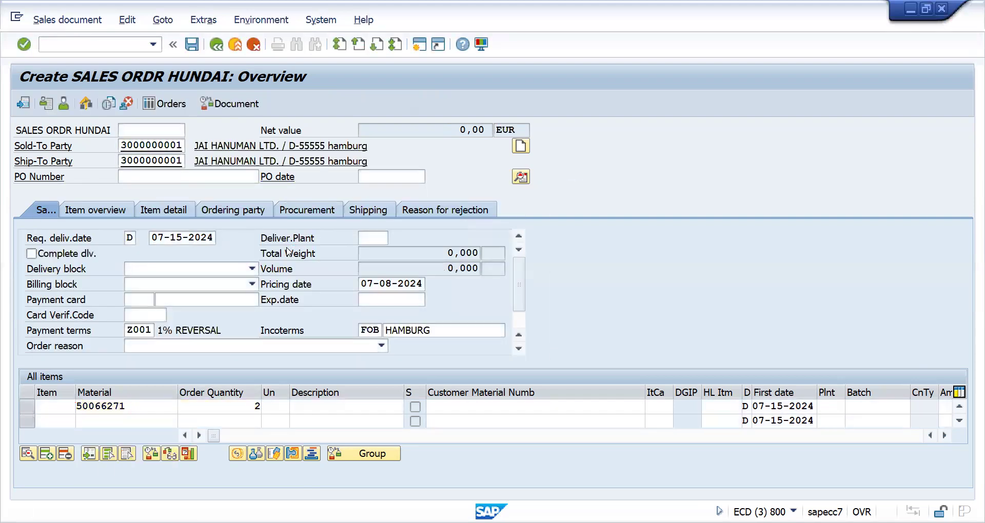
key("Return")
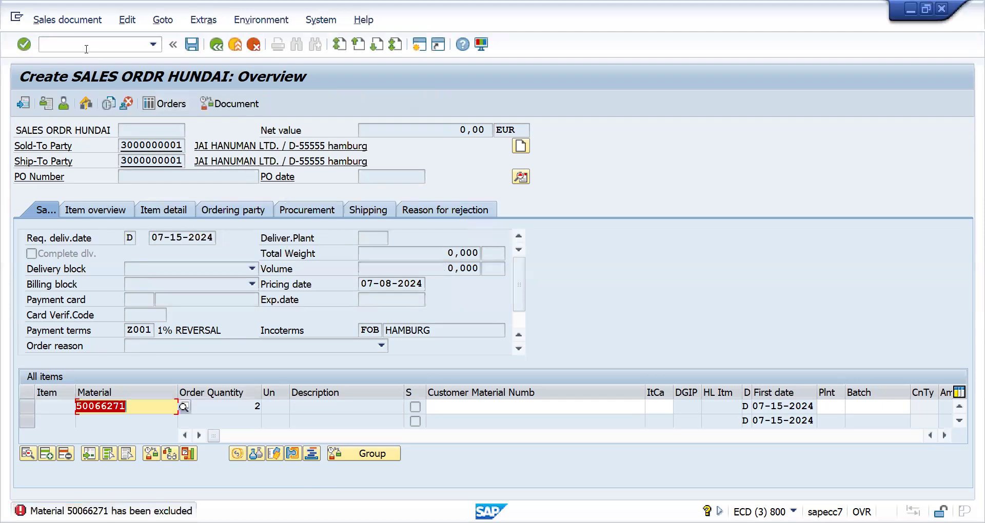
Open the B001 exclusion records in VB02 for JAI HANUMAN LTD. and material 50066271.
left_click(83, 47)
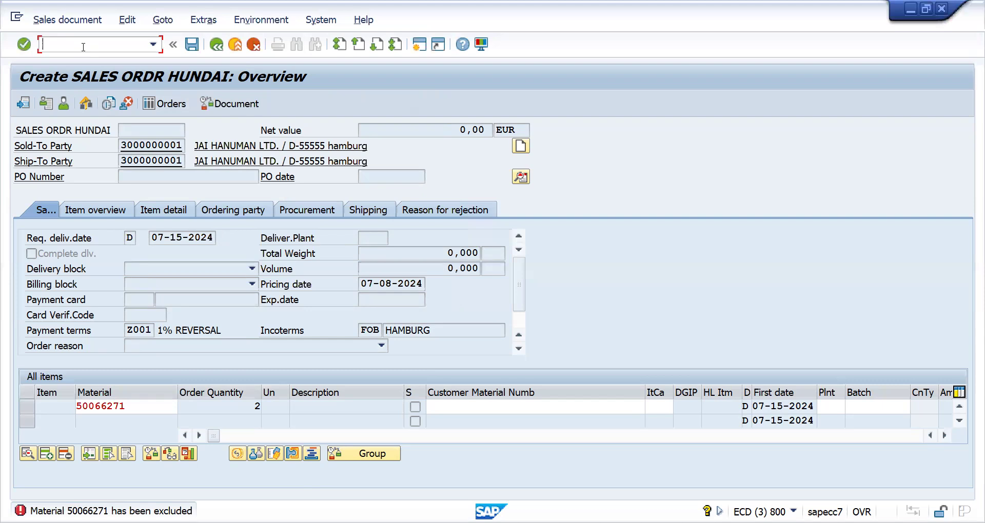
type("/nvb02")
key("Return")
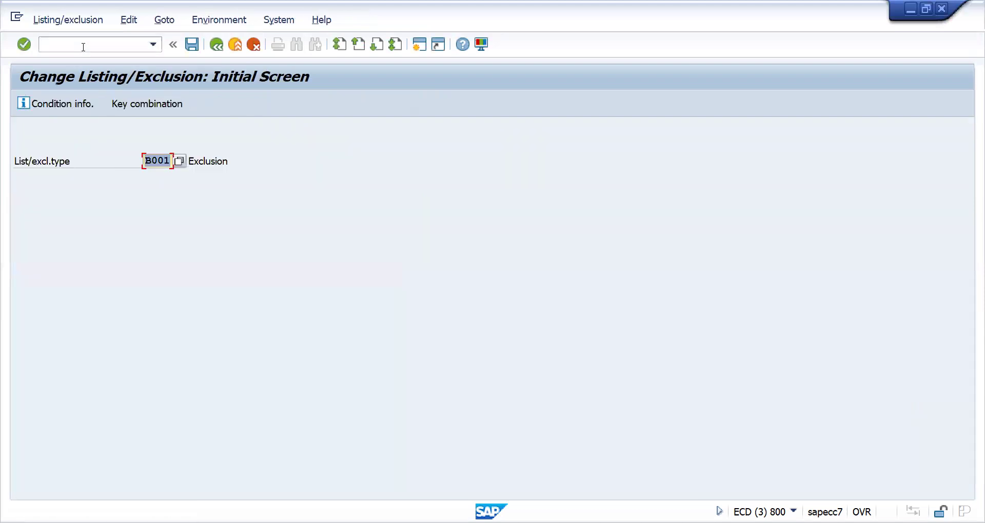
key("Return")
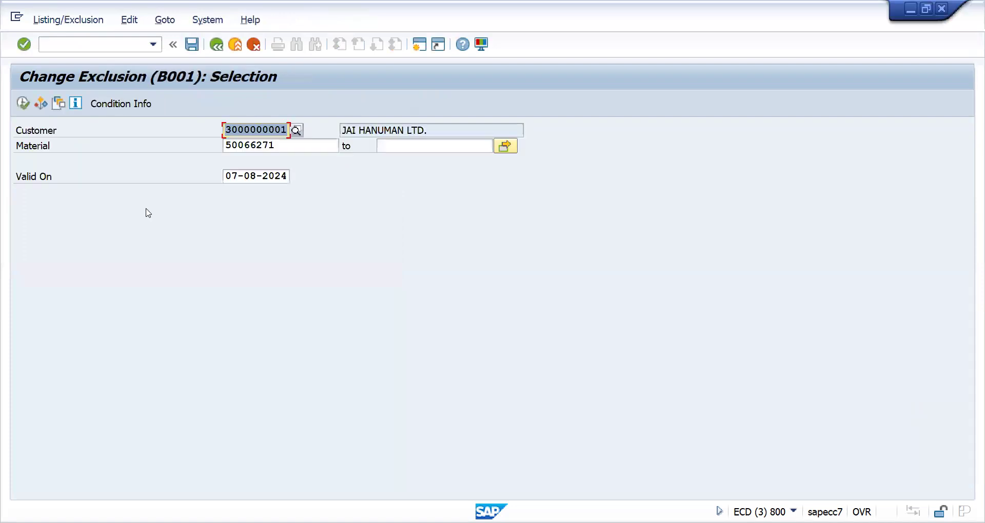
left_click(284, 148)
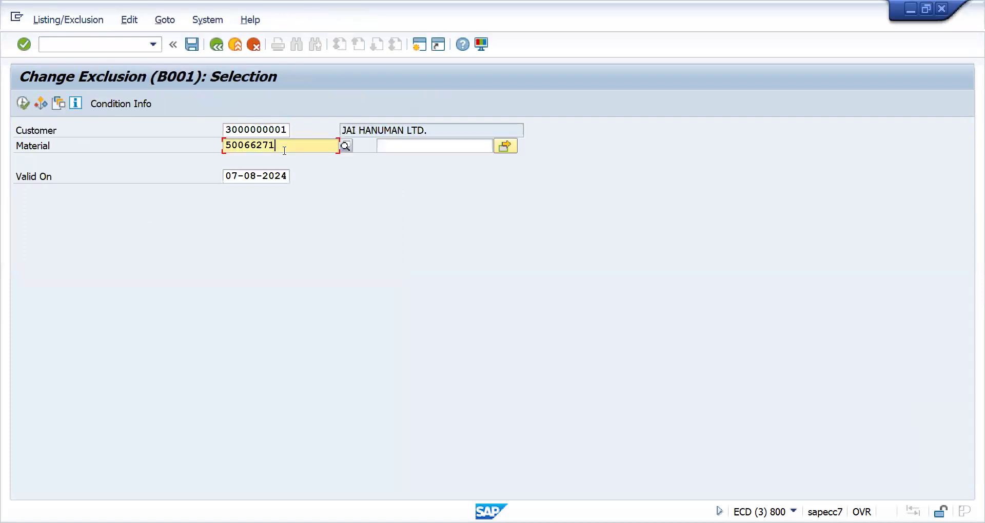
left_click(23, 105)
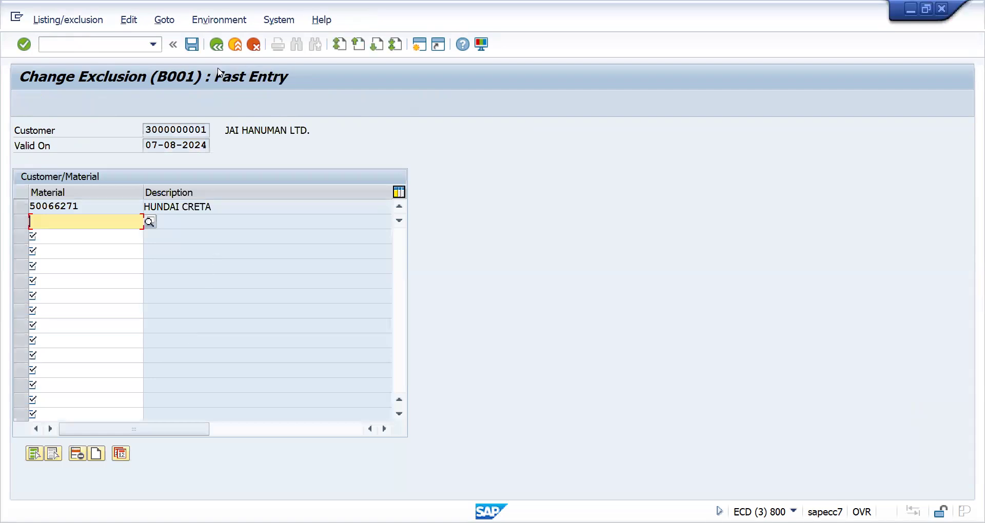
Delete material 50066271 from JAI HANUMAN LTD.'s exclusion list and save the condition records.
left_click(26, 209)
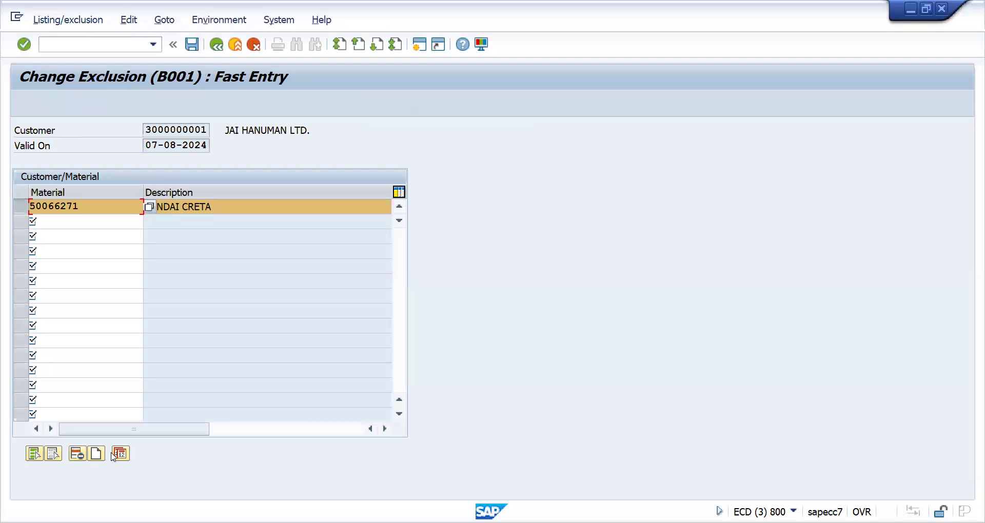
left_click(76, 455)
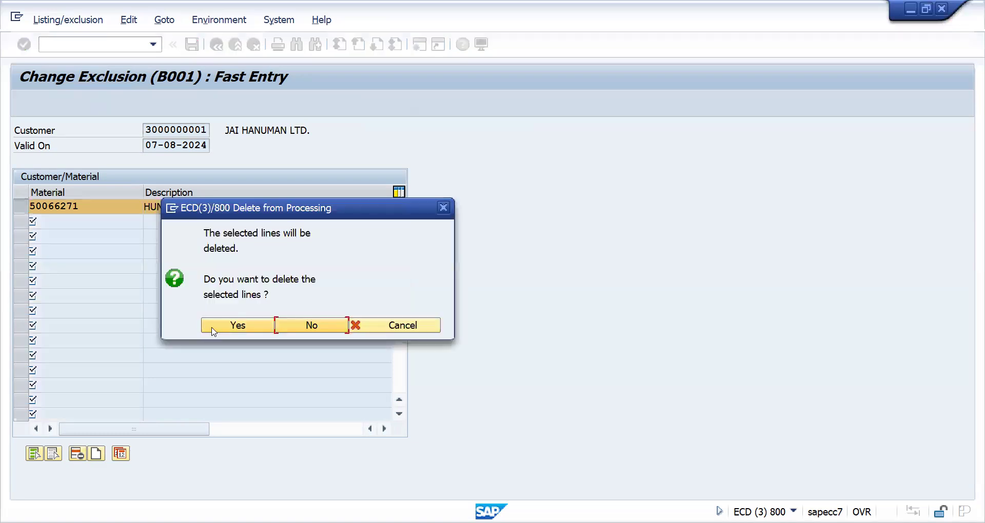
left_click(213, 329)
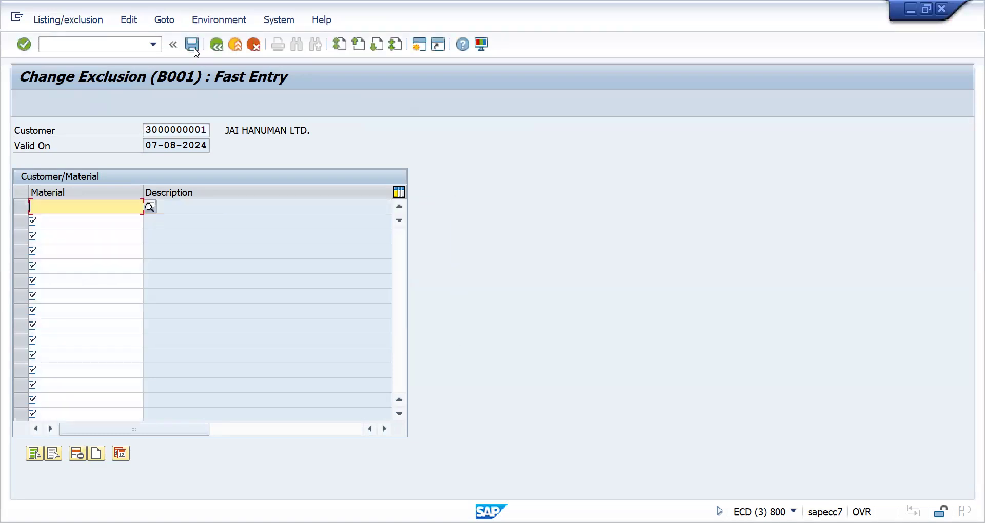
left_click(192, 45)
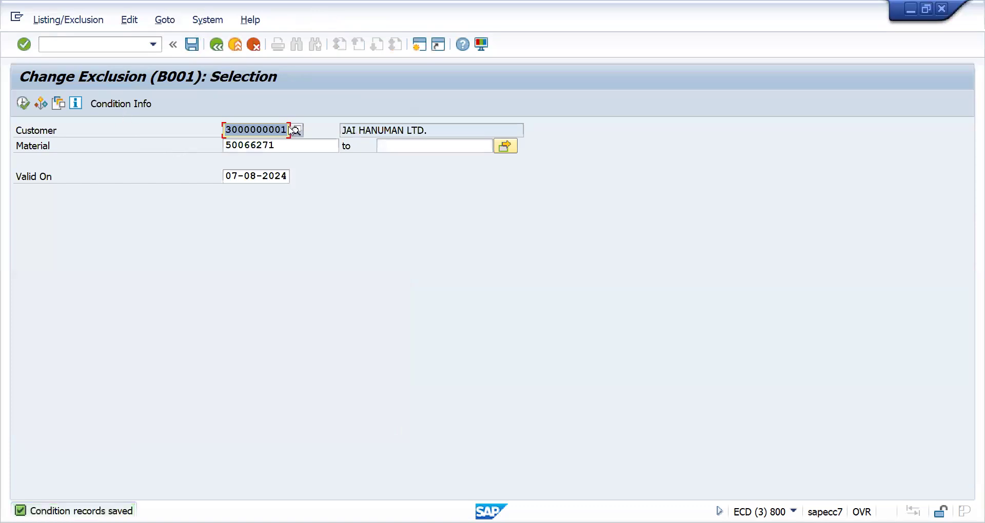
Open the B001 exclusion records of the French HUNDAI customer for material 50066271.
left_click(288, 130)
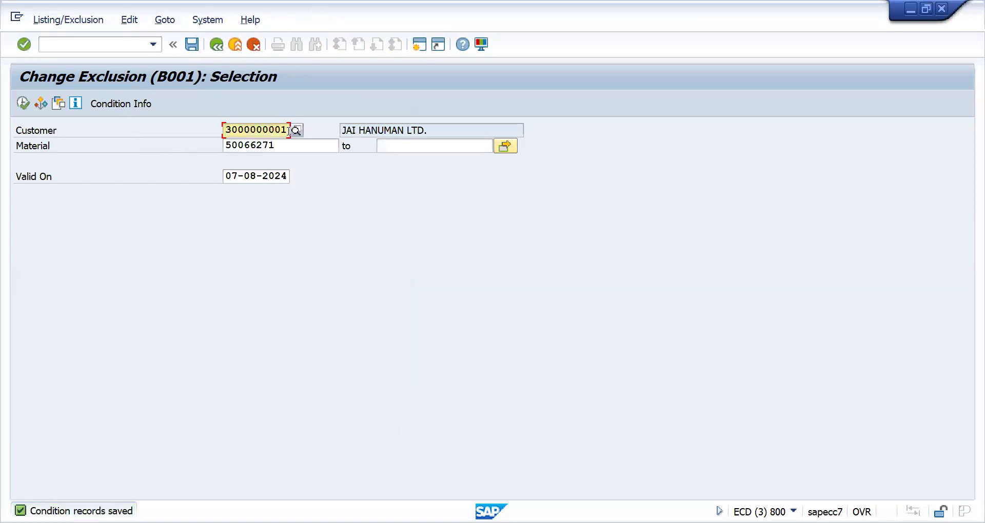
key("BackSpace")
type("6")
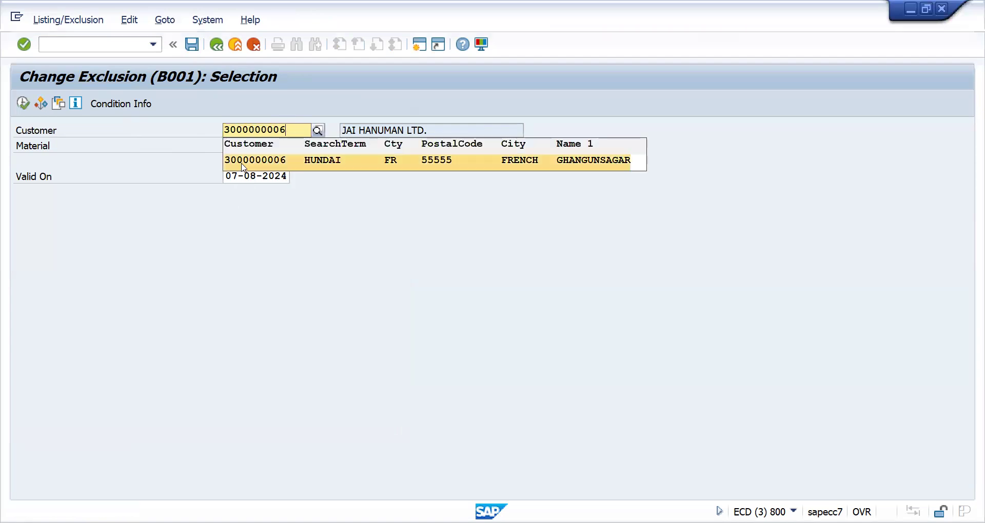
left_click(243, 160)
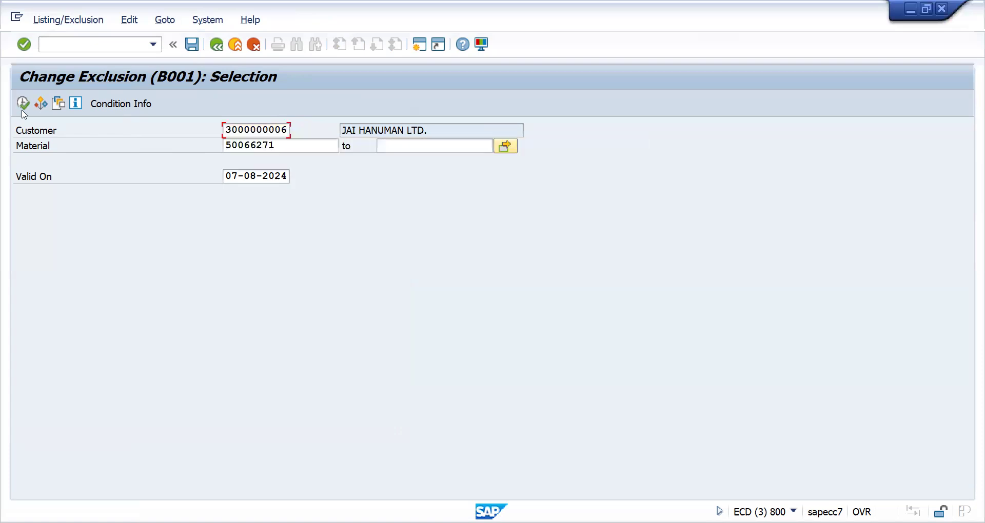
left_click(23, 105)
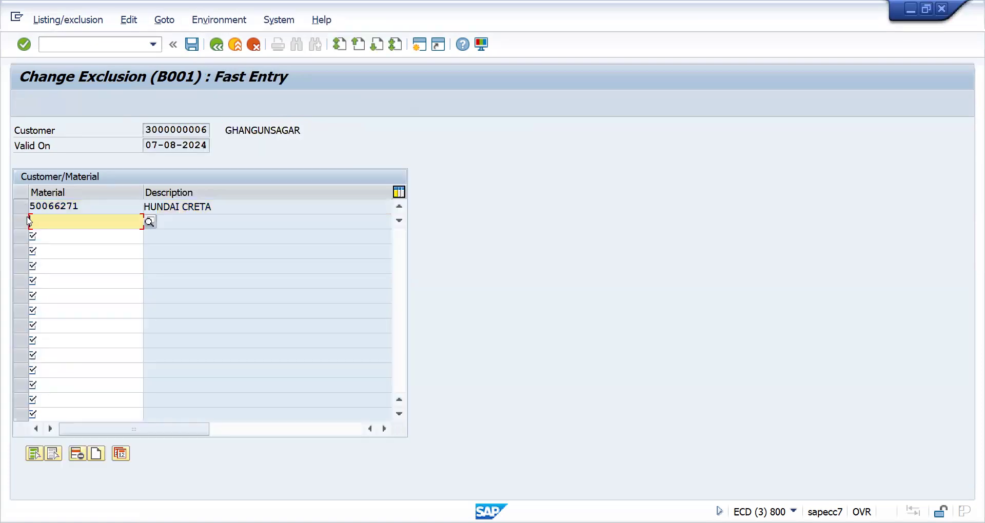
Delete material 50066271 from the French HUNDAI customer's exclusion list and save the condition records.
left_click(21, 211)
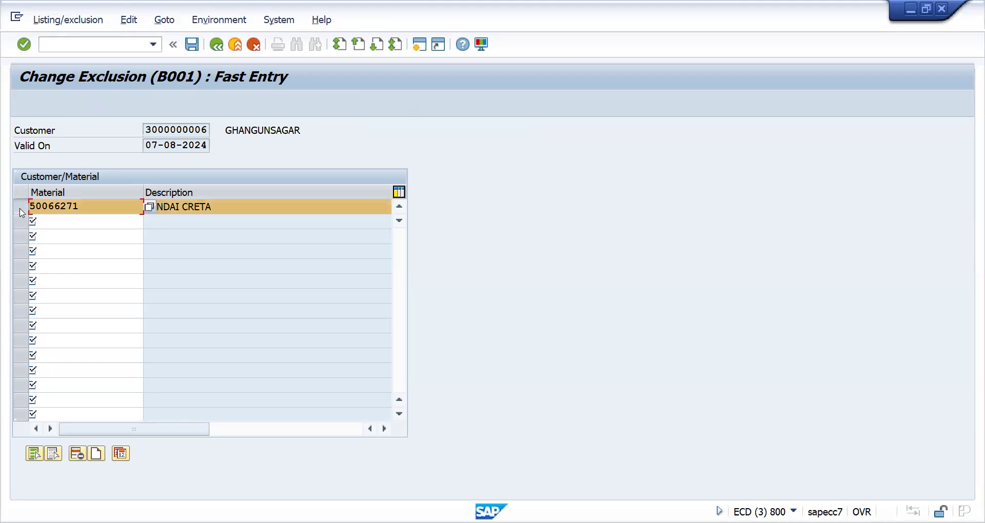
left_click(78, 455)
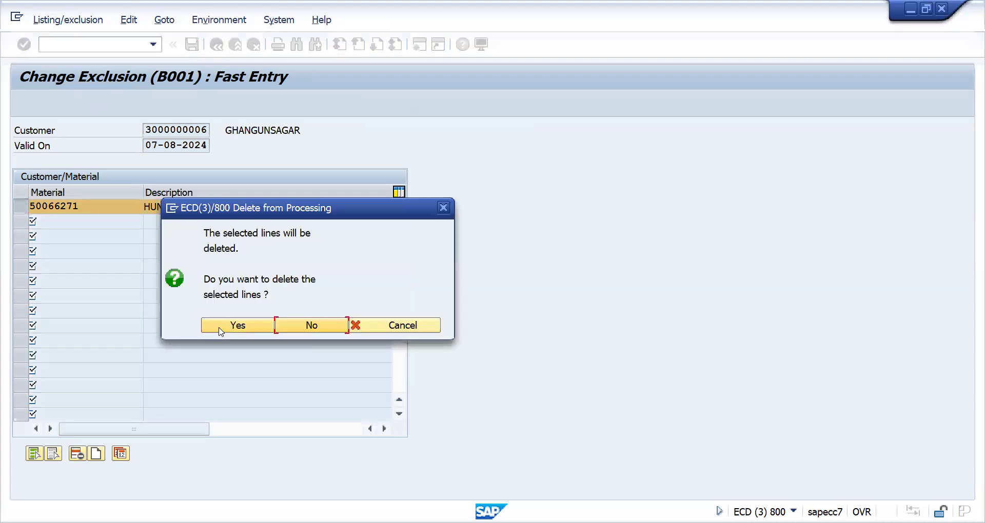
left_click(220, 329)
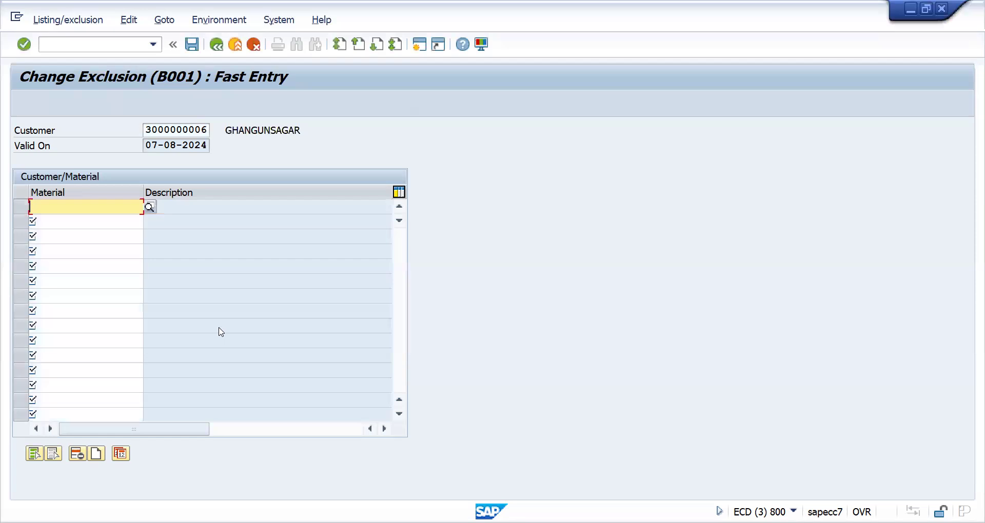
key("ctrl+s")
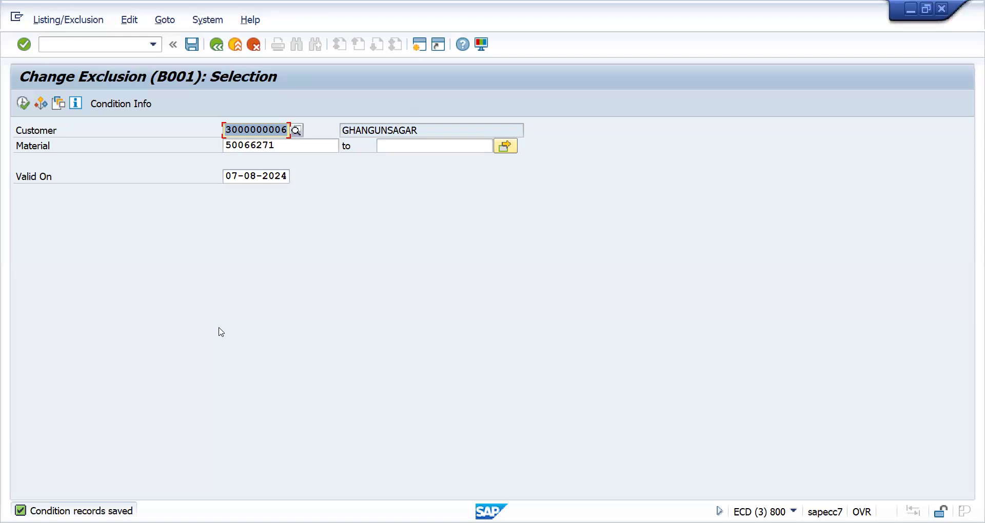
Create a ZOR1 sales order in VA01 with JAI HANUMAN LTD. as sold-to and ship-to party.
left_click(58, 45)
type("/n")
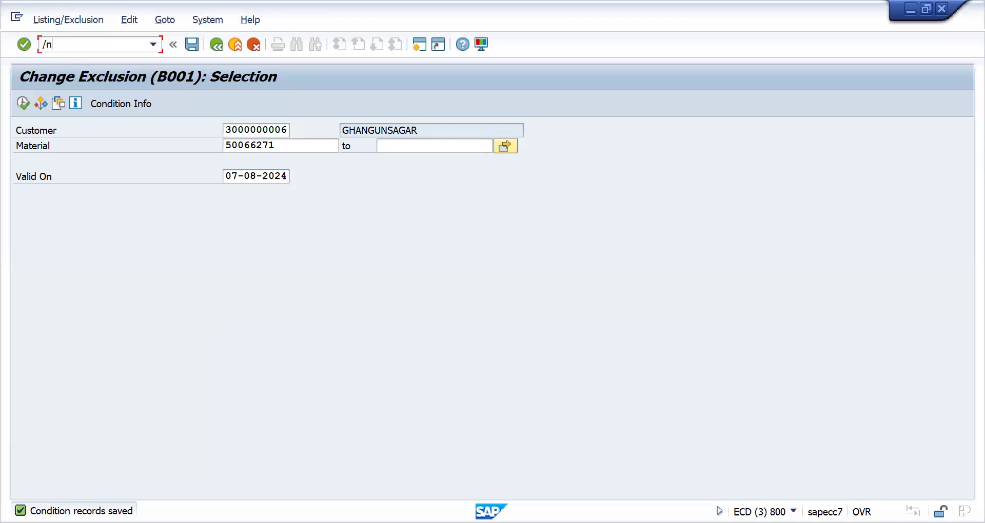
type("va01")
key("Return")
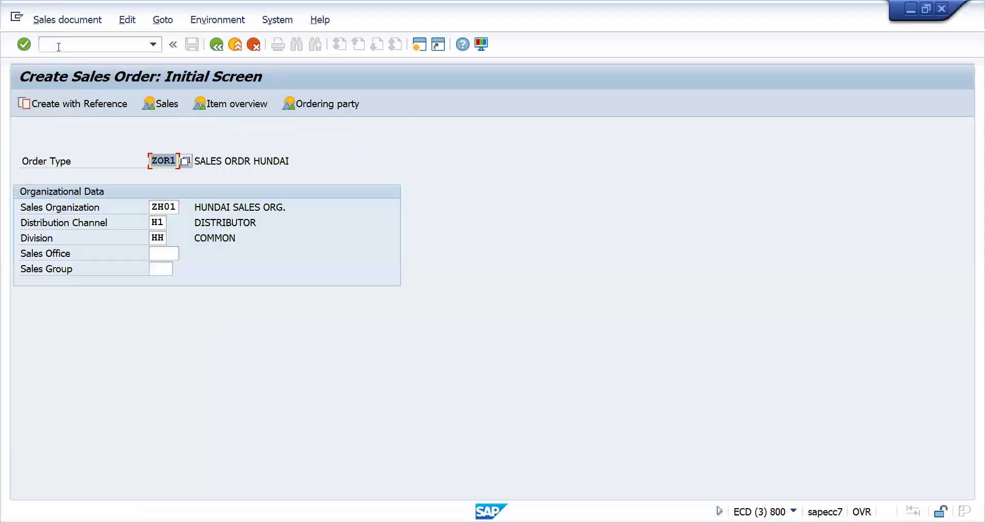
key("Return")
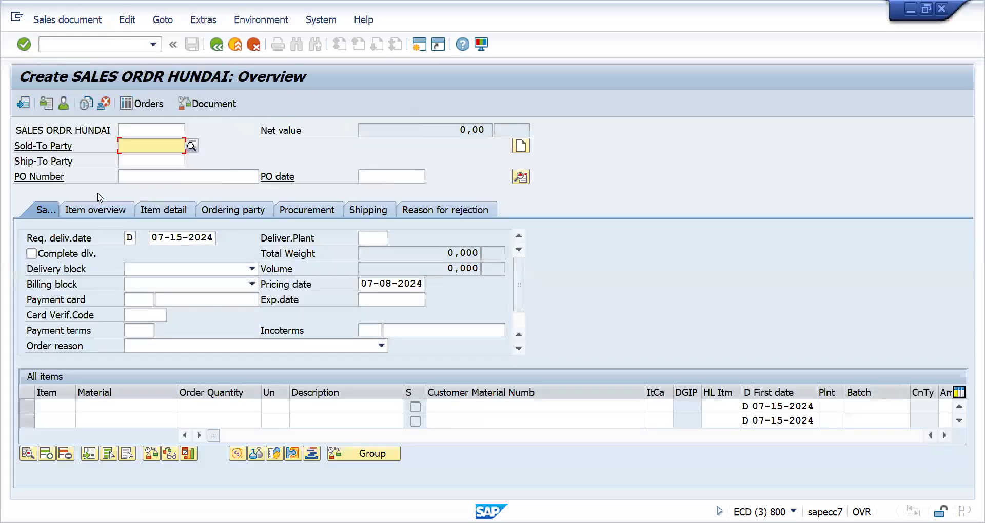
key("ctrl+v")
key("Return")
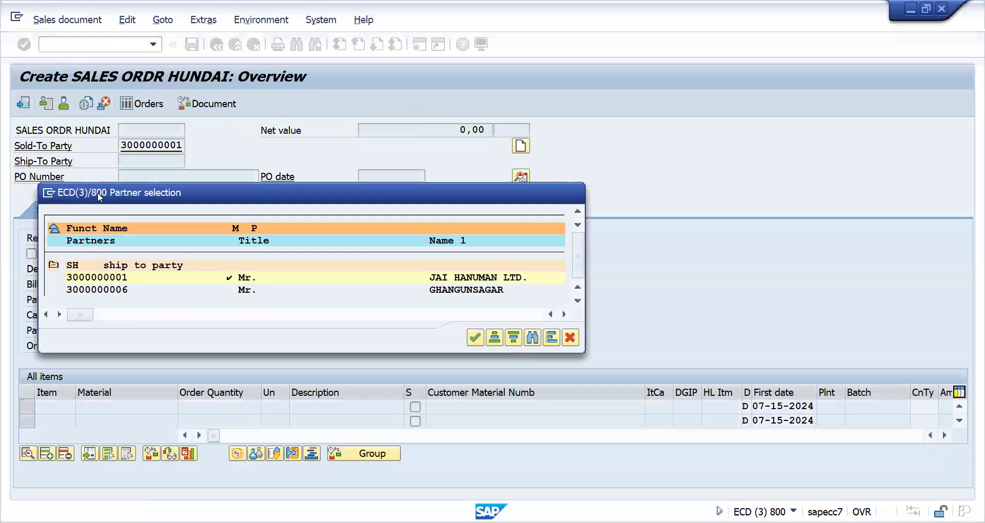
key("Return")
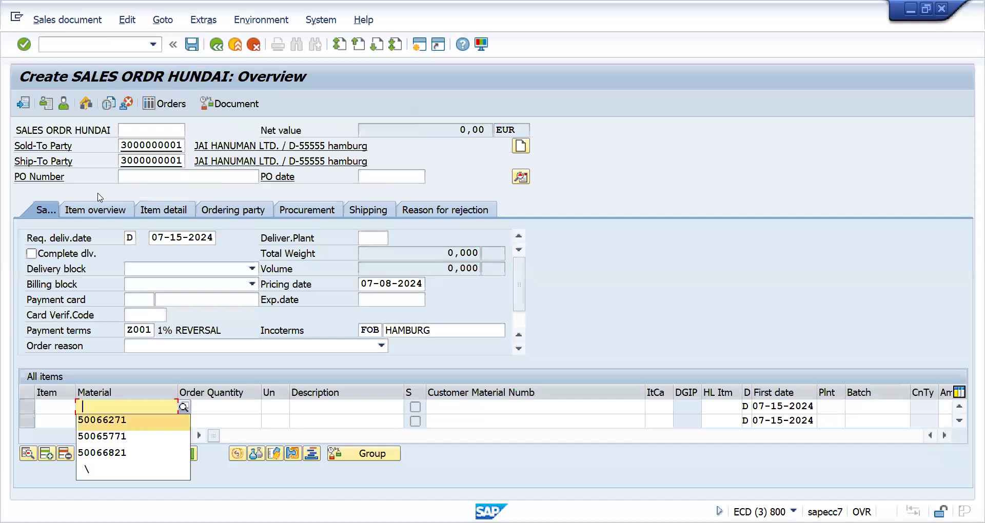
Add material 50066271 with quantity 2 to the sales order for JAI HANUMAN LTD.
key("Return")
key("Tab")
type("2")
key("Return")
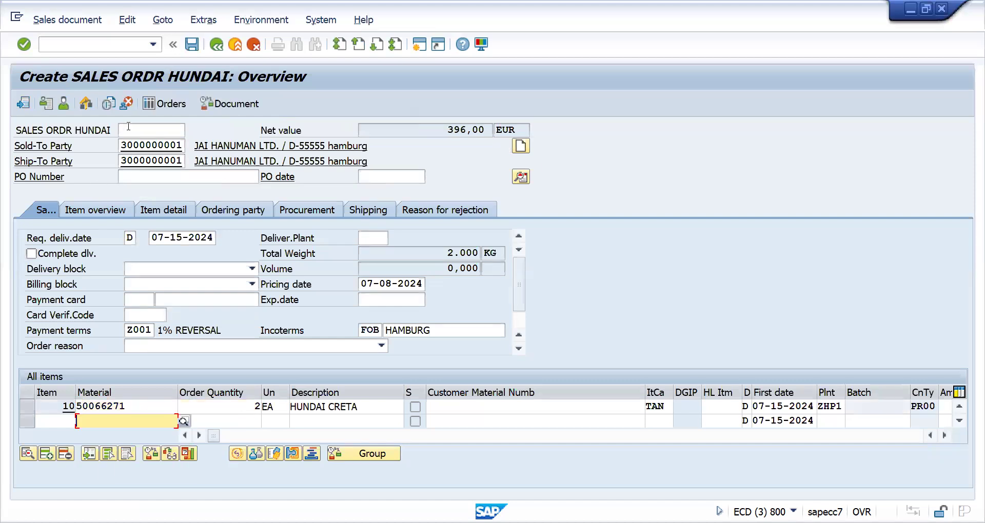
Leave the current order unsaved and start a new ZOR1 sales order in VA01.
left_click(77, 45)
type("/nva02")
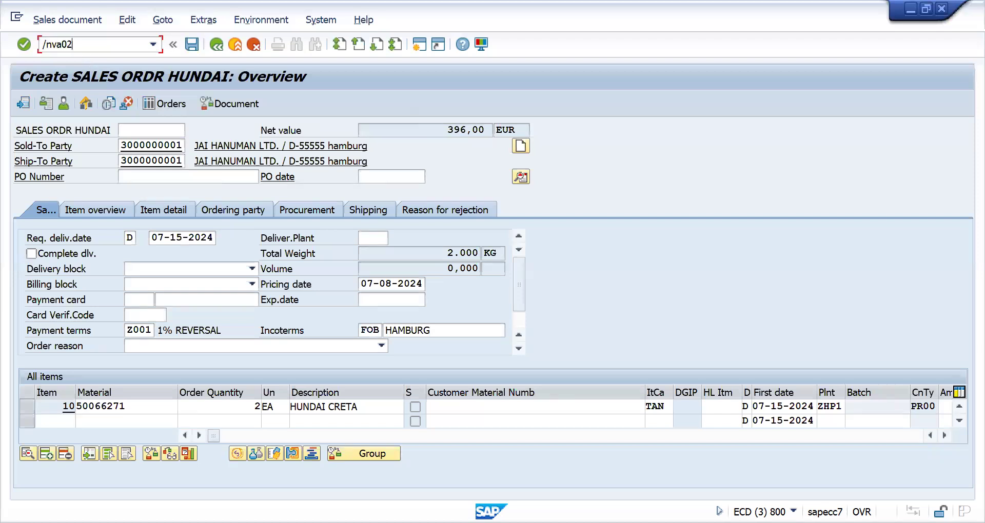
key("Return")
left_click(68, 41)
type("/nva01")
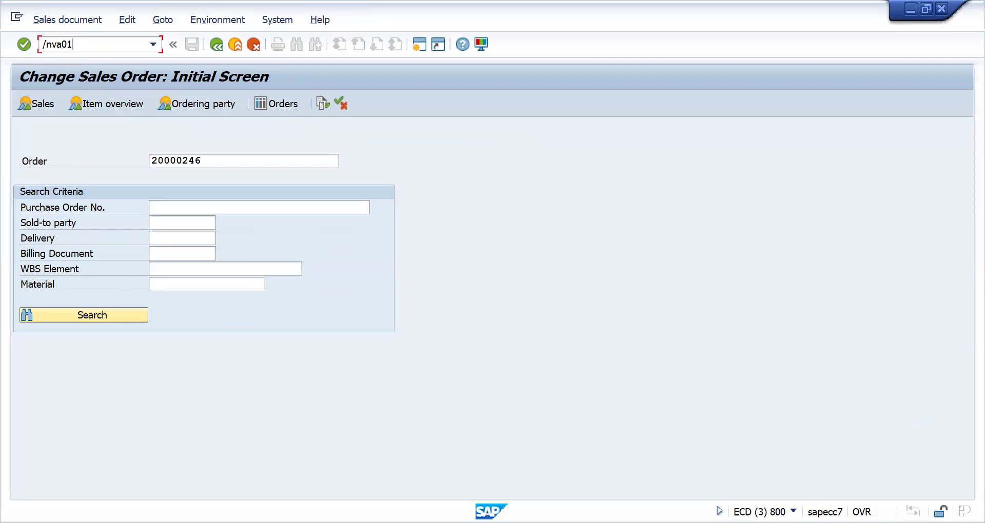
key("Return")
key("Return")
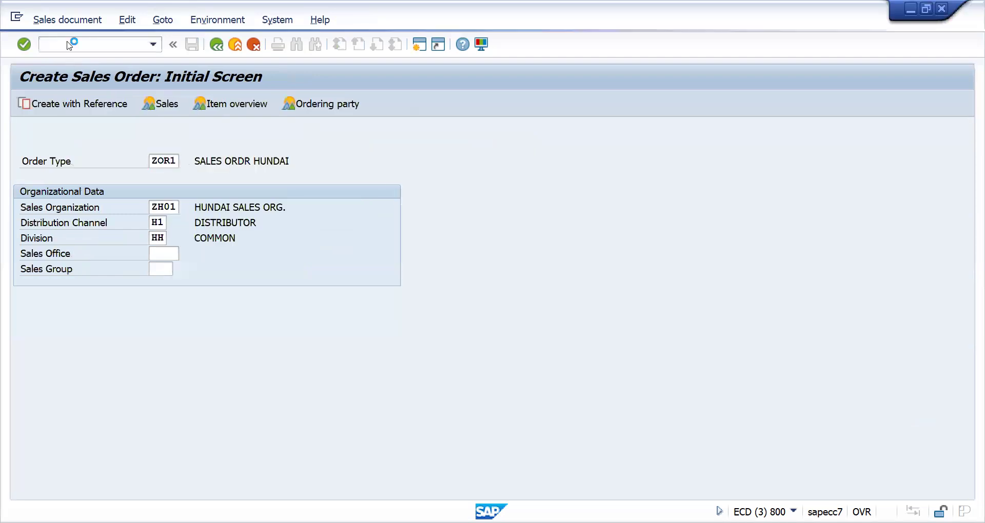
key("Return")
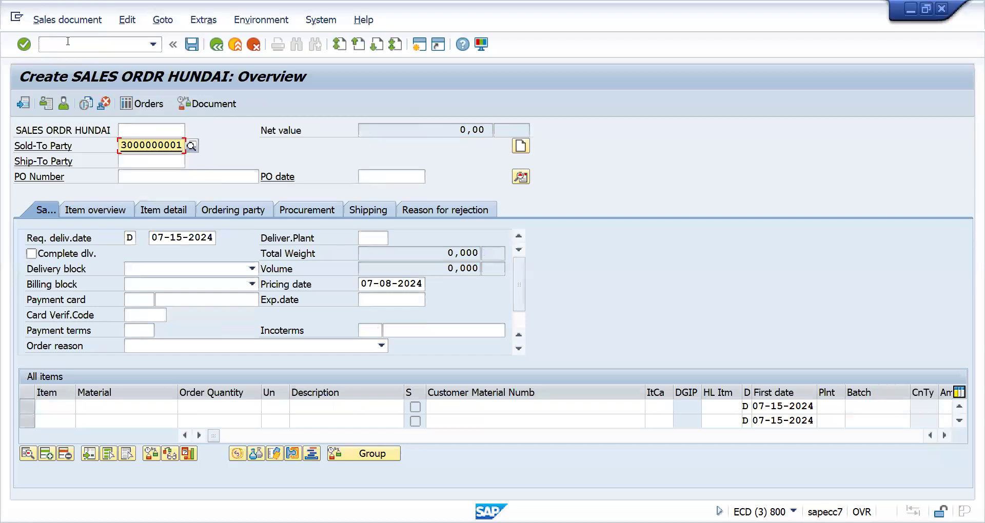
Set the French HUNDAI customer as sold-to and ship-to party with PO number TEST.
key("Return")
key("space")
key("Down")
key("Return")
key("Return")
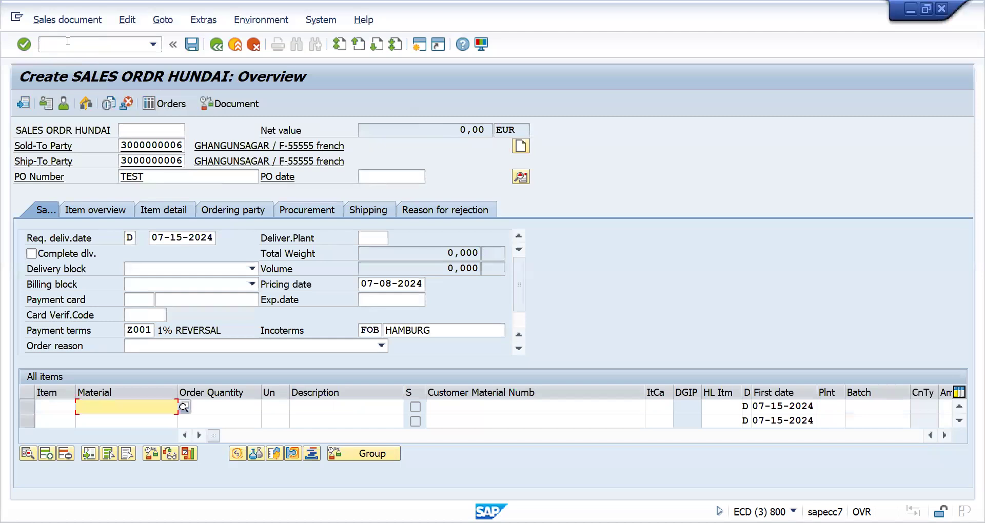
Add material 50066271 with quantity 2 to the French customer's sales order.
key("space")
key("Down")
key("Return")
key("Tab")
type("2")
key("Return")
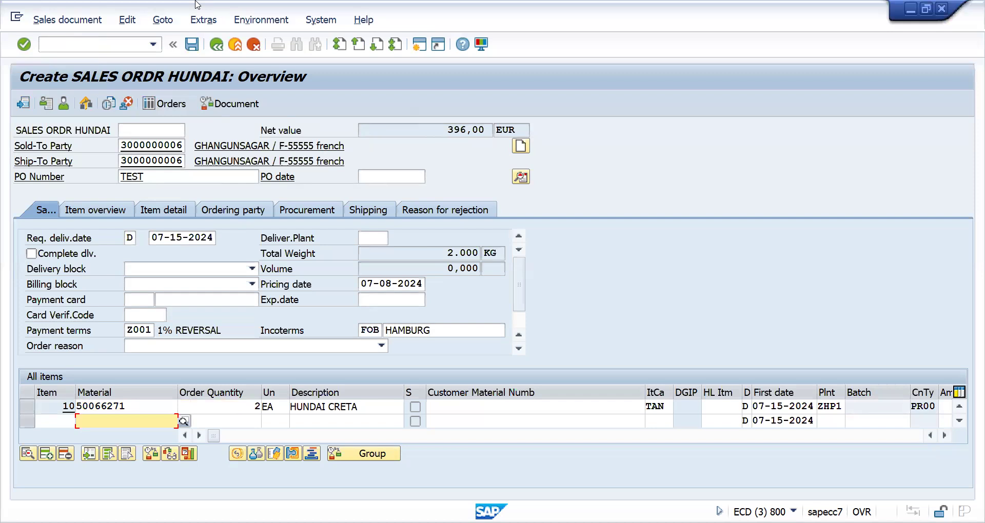
Switch to the INCIDENT SUMMARY workbook in Excel and enter "issue resolved, you can close" as the comment for the row 36 incident.
key("alt+Tab")
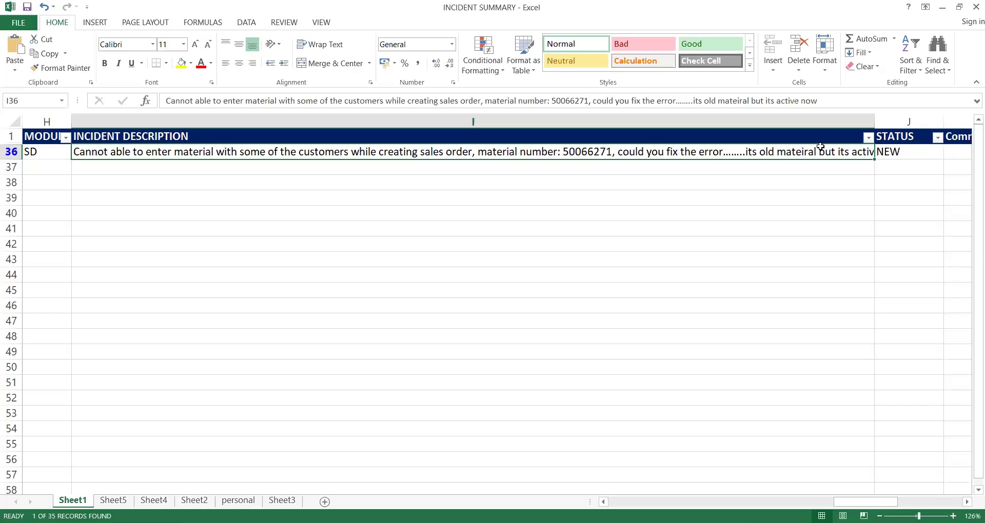
key("Right")
key("Right")
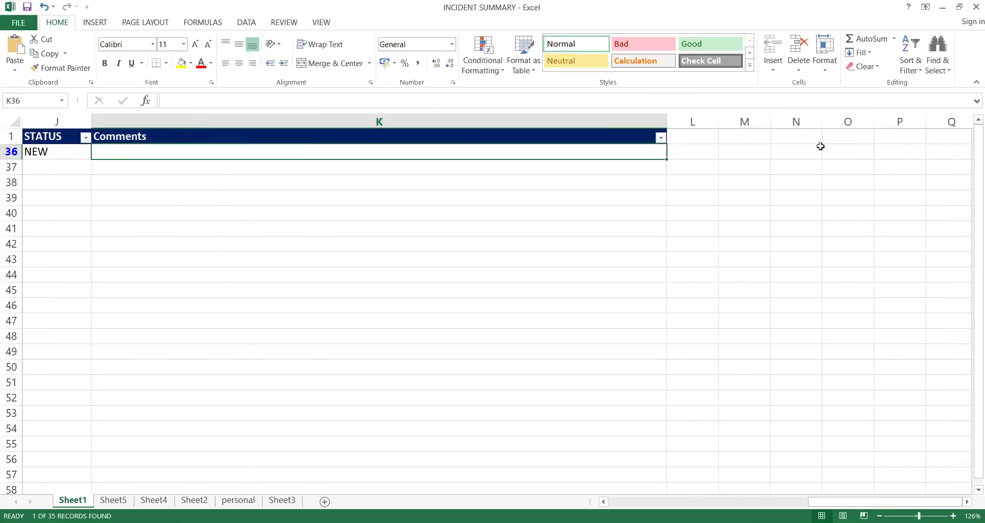
type("issue r")
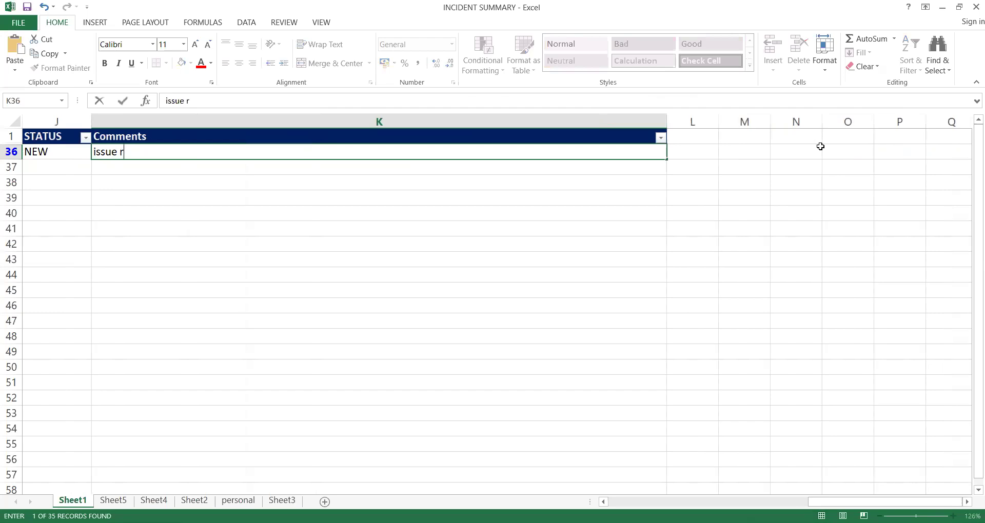
type("esolved")
type(", yo")
key("BackSpace")
key("BackSpace")
type("yo u can close")
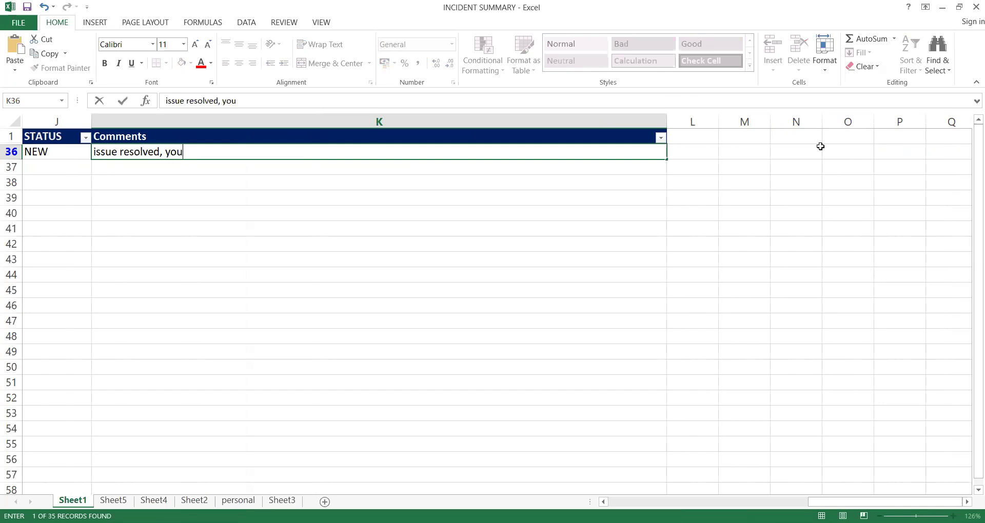
key("Left")
Set the status of the row 36 incident to RESOLVED.
key("Left")
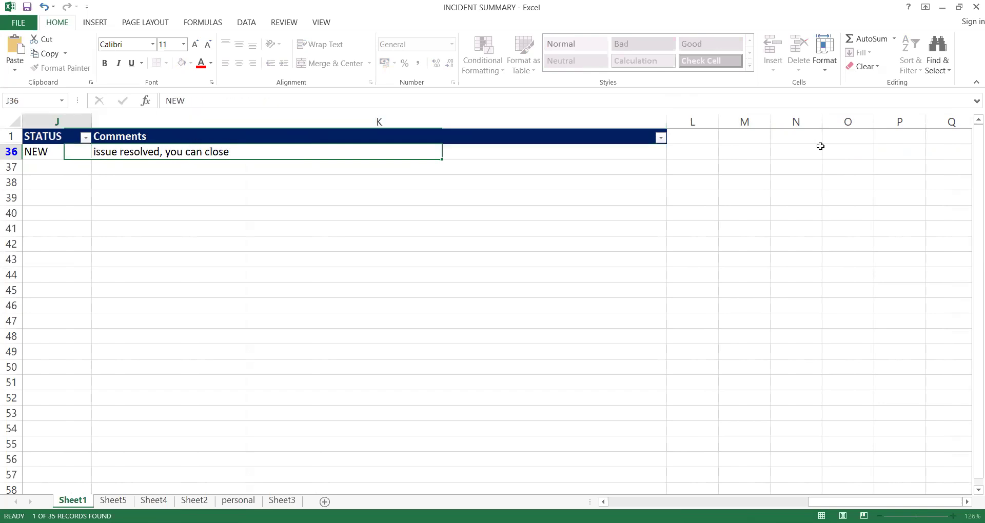
key("Right")
key("Right")
key("Left")
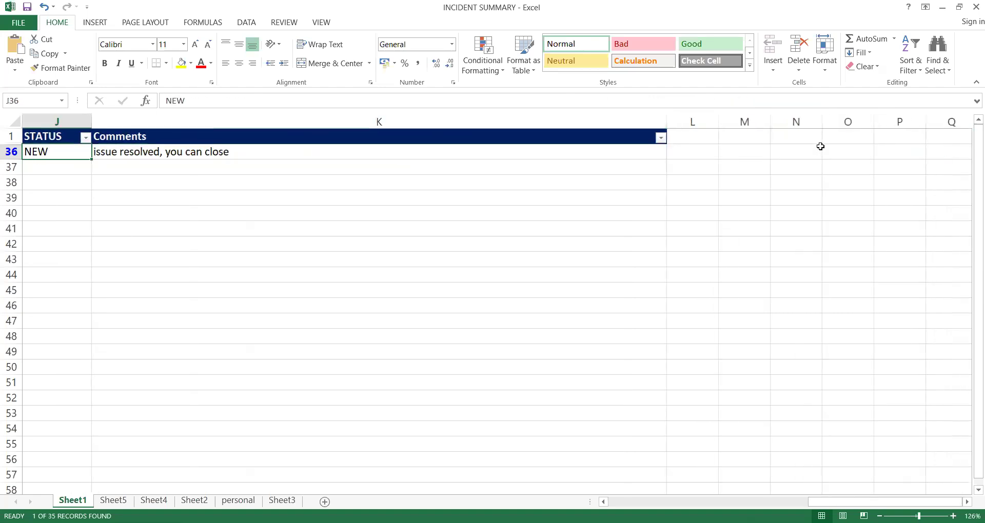
type("RESOLVED")
key("Return")
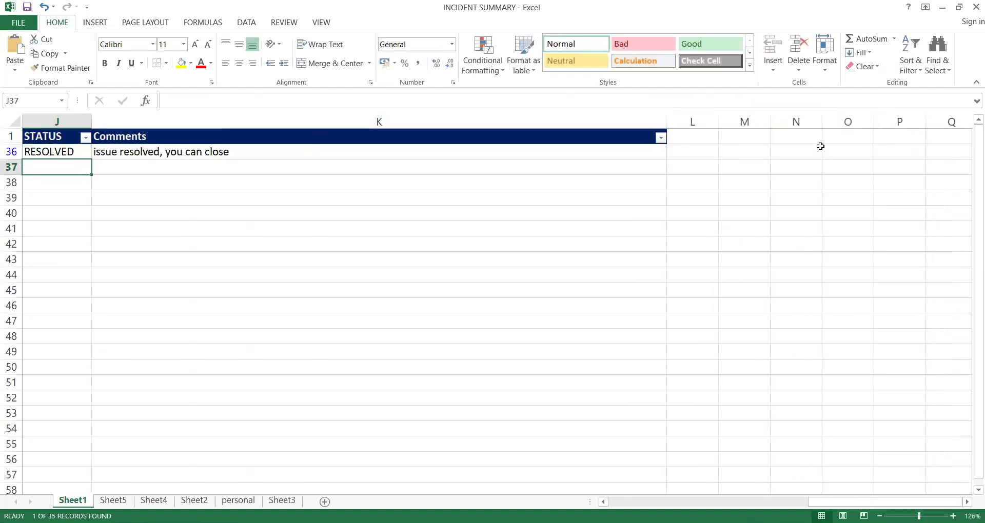
key("Left")
key("Left")
key("Left")
key("Left")
key("Left")
key("Left")
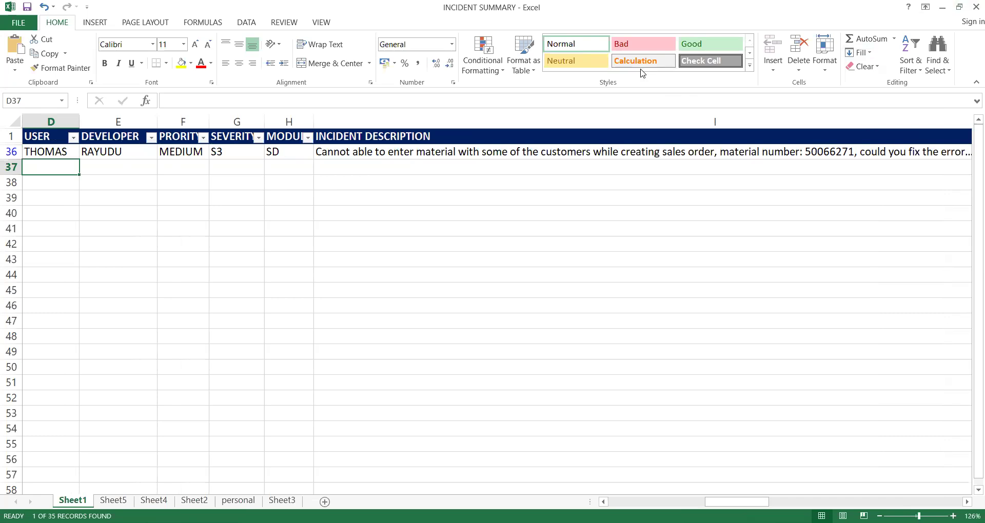
key("alt+Tab")
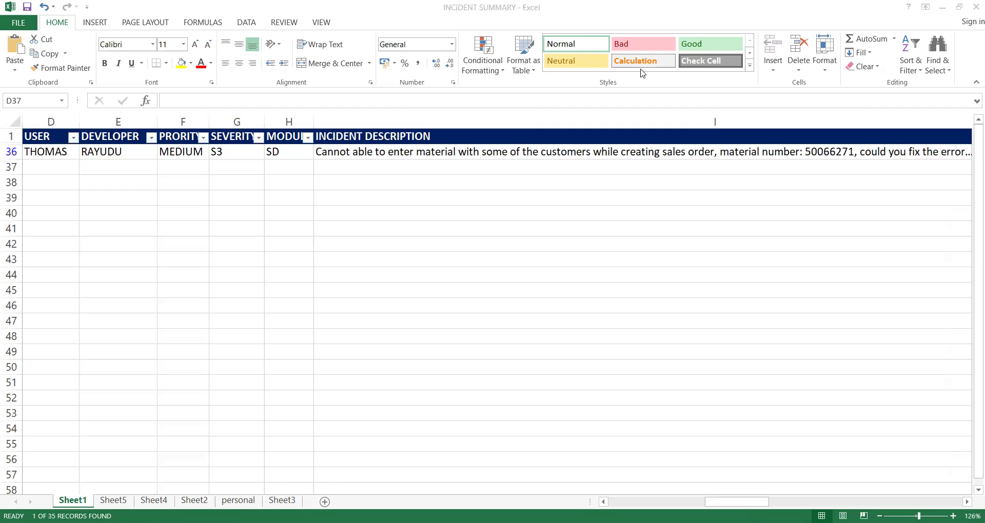